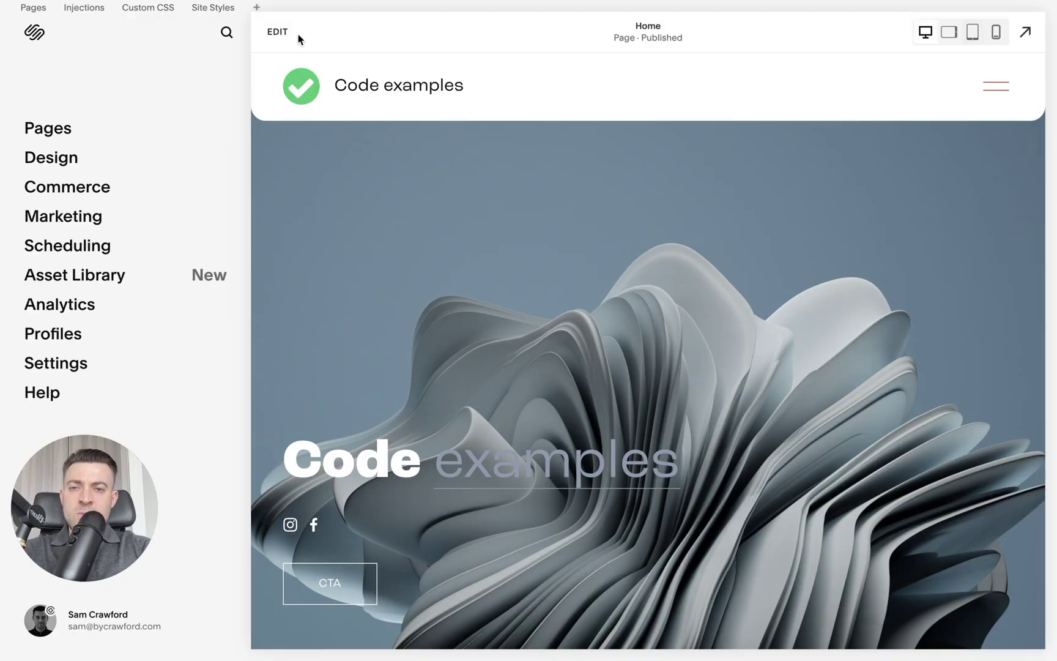
- Insert a new blank section on the Home page above the blue section
left_click(279, 32)
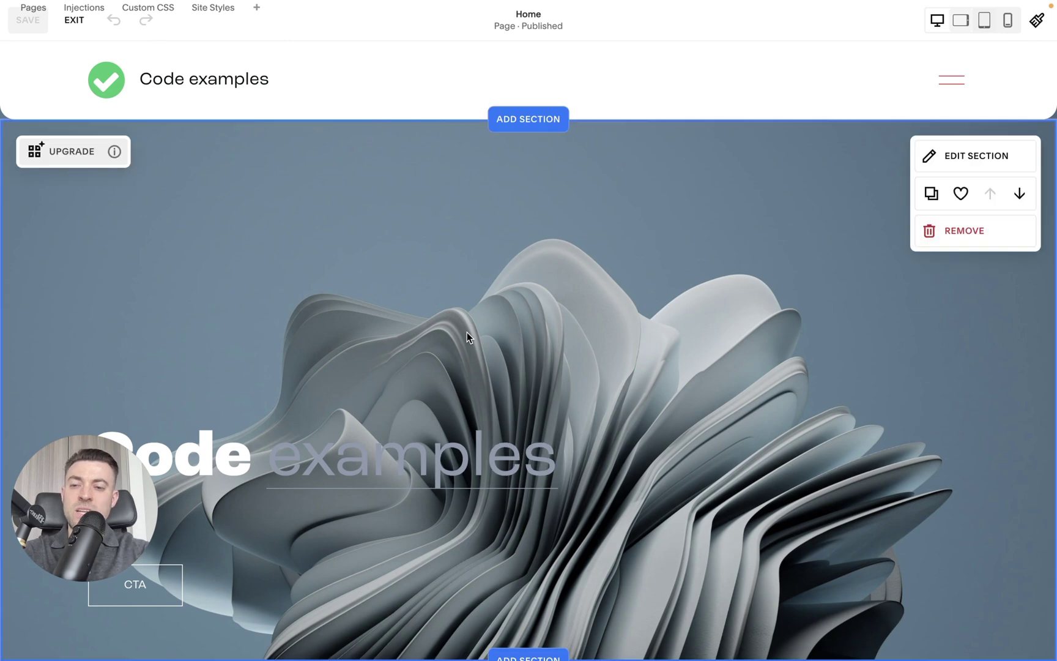
scroll(463, 424, "down", 5)
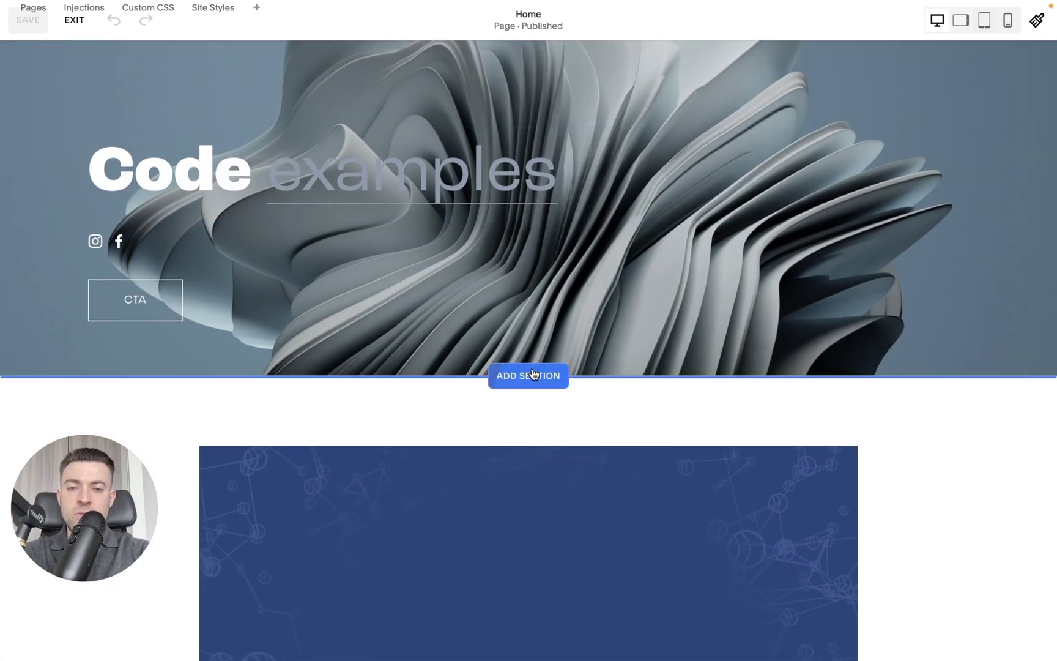
left_click(532, 374)
scroll(212, 385, "down", 5)
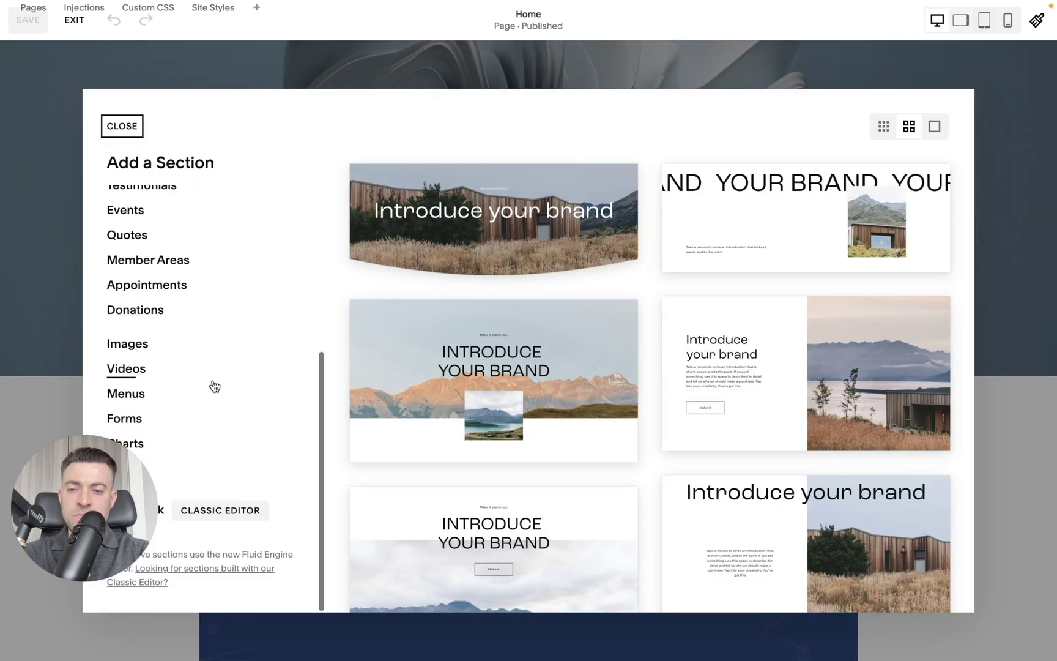
left_click(200, 517)
left_click(543, 452)
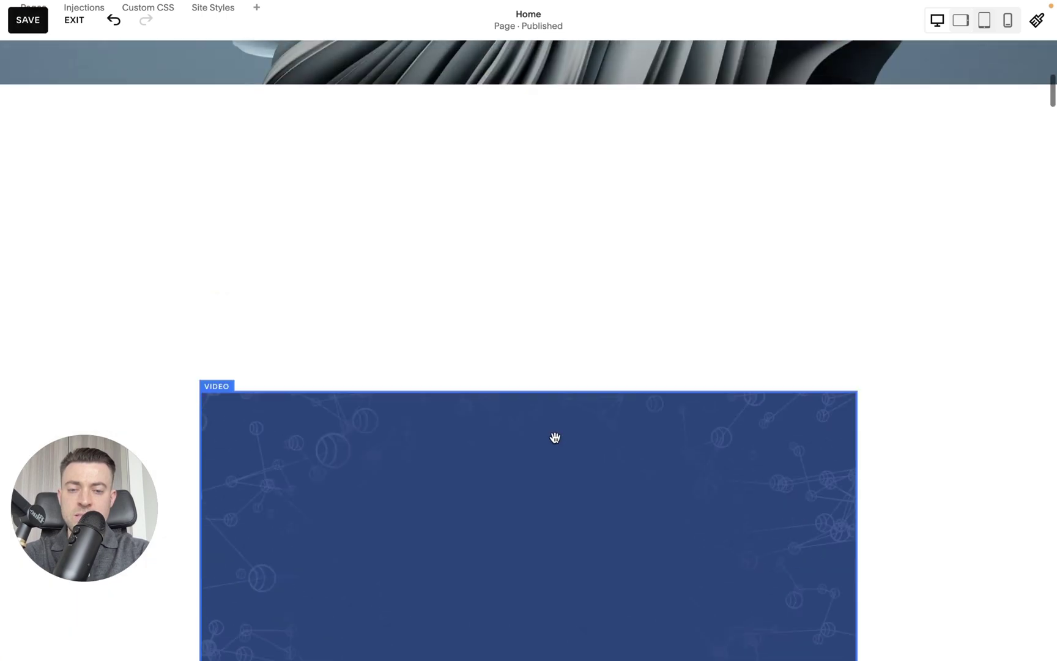
- Write 'Previous clients' in the text block, centred and styled as Heading 4
left_click(543, 281)
type("Client")
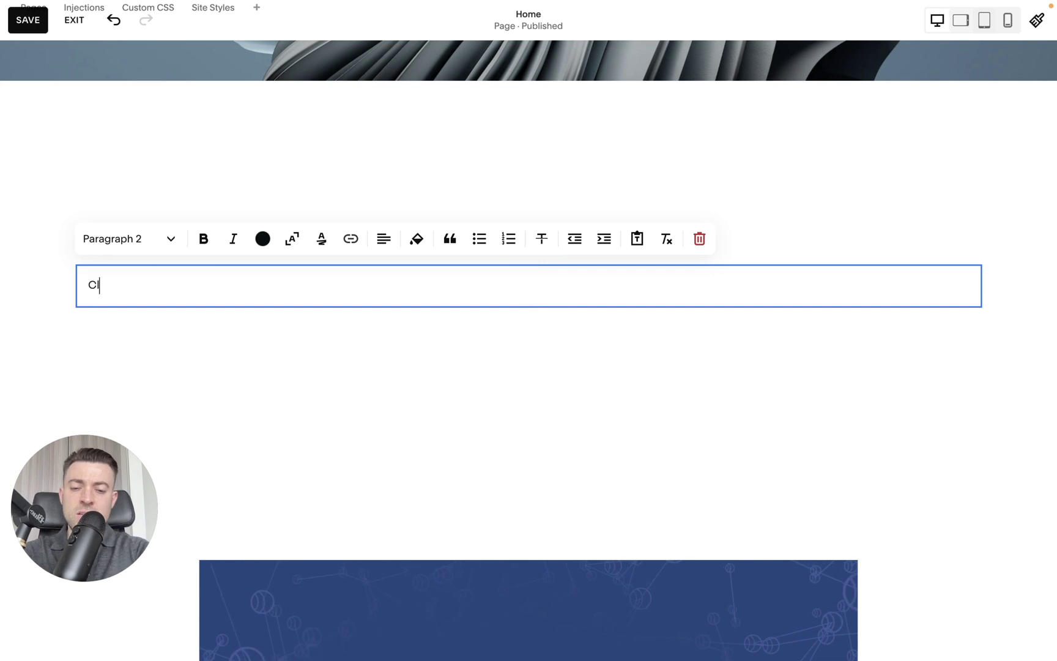
key("BackSpace")
key("BackSpace")
key("BackSpace")
key("BackSpace")
key("BackSpace")
key("BackSpace")
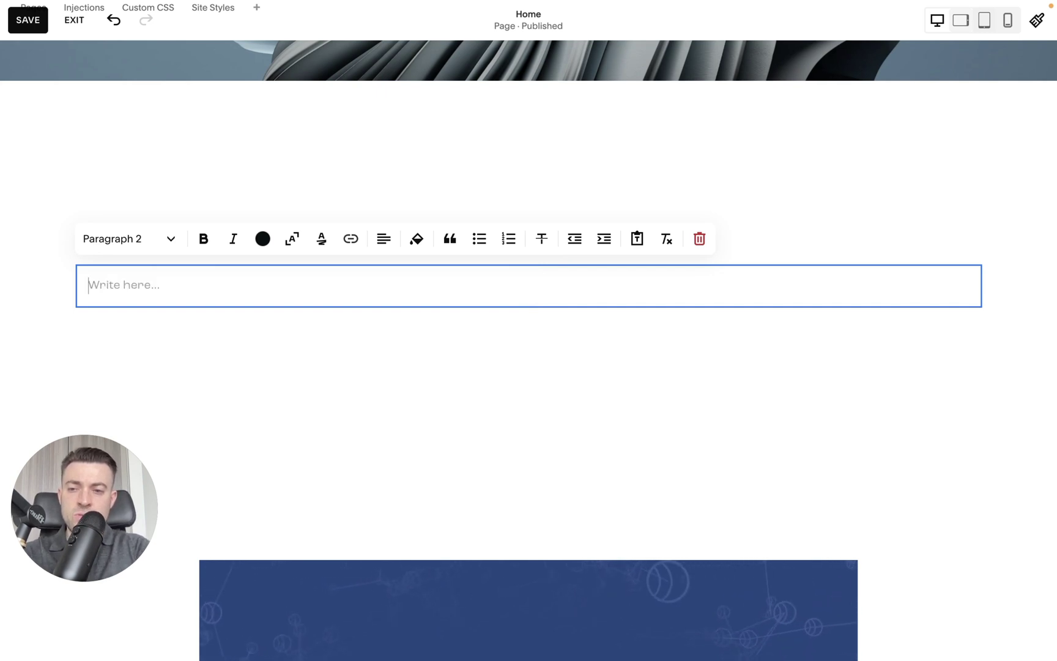
type("Previous clients")
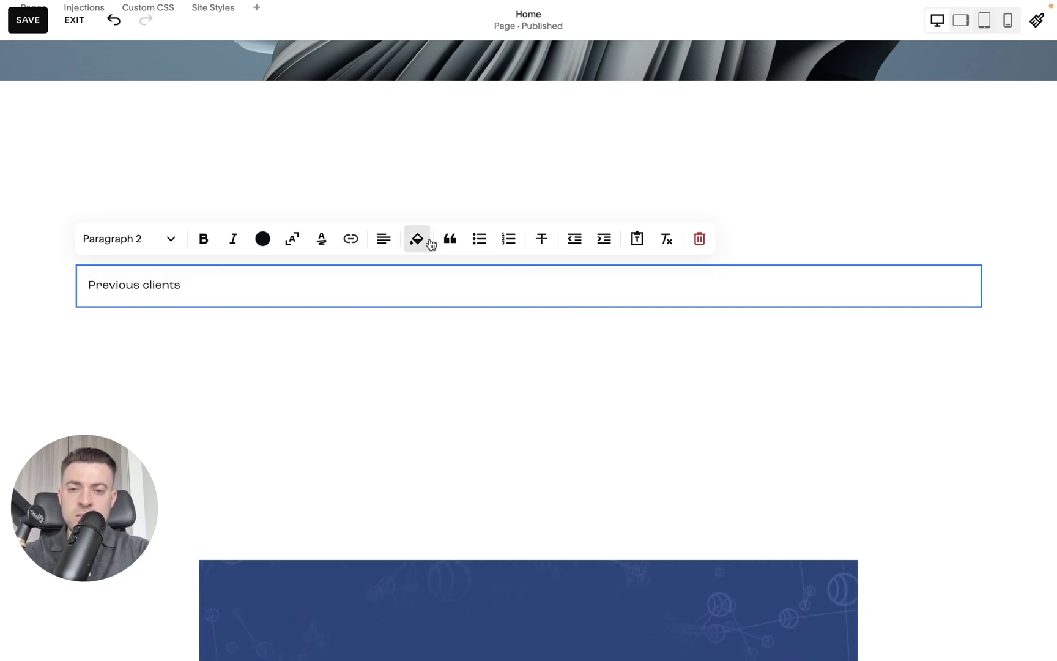
left_click(383, 238)
triple_click(543, 296)
left_click(147, 245)
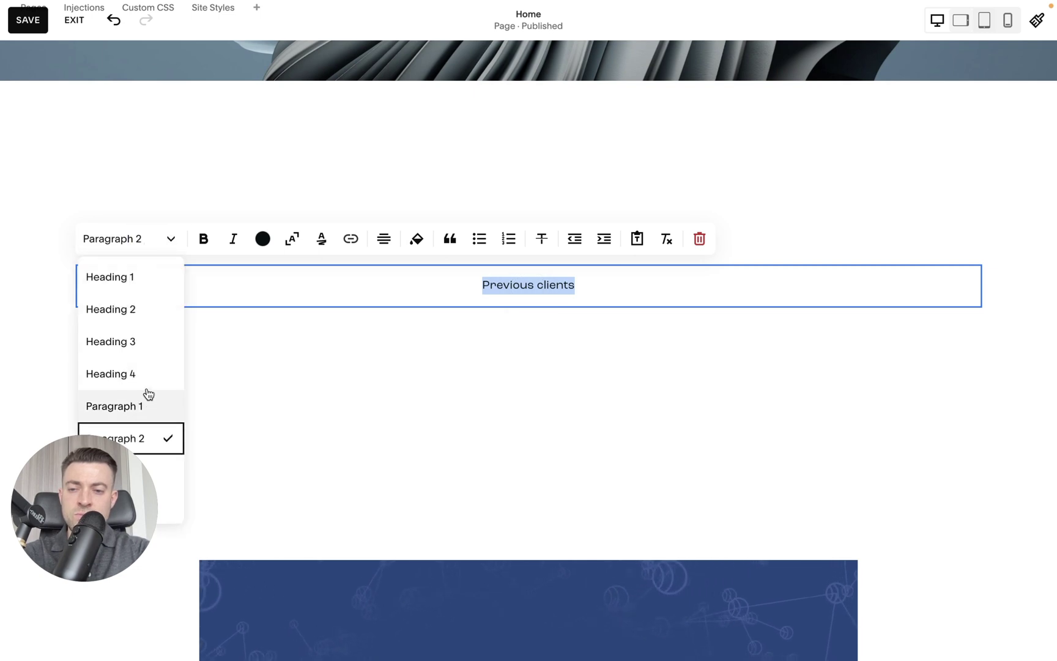
left_click(146, 375)
left_click(361, 339)
- Add a grid gallery of ten uploaded client logos beneath the Previous clients heading
left_click(528, 312)
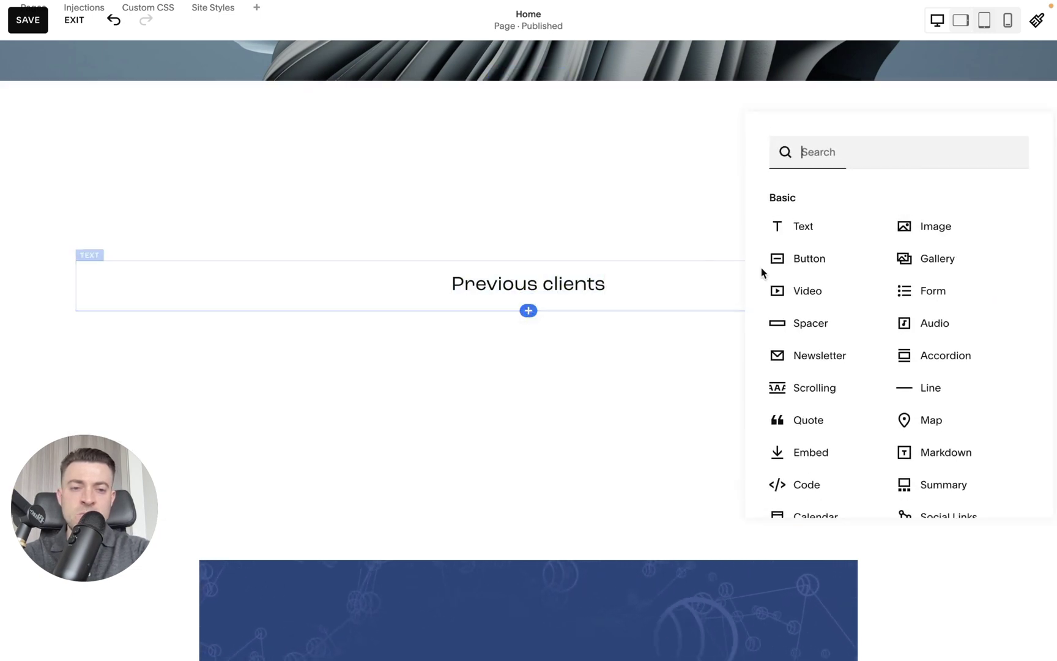
left_click(934, 251)
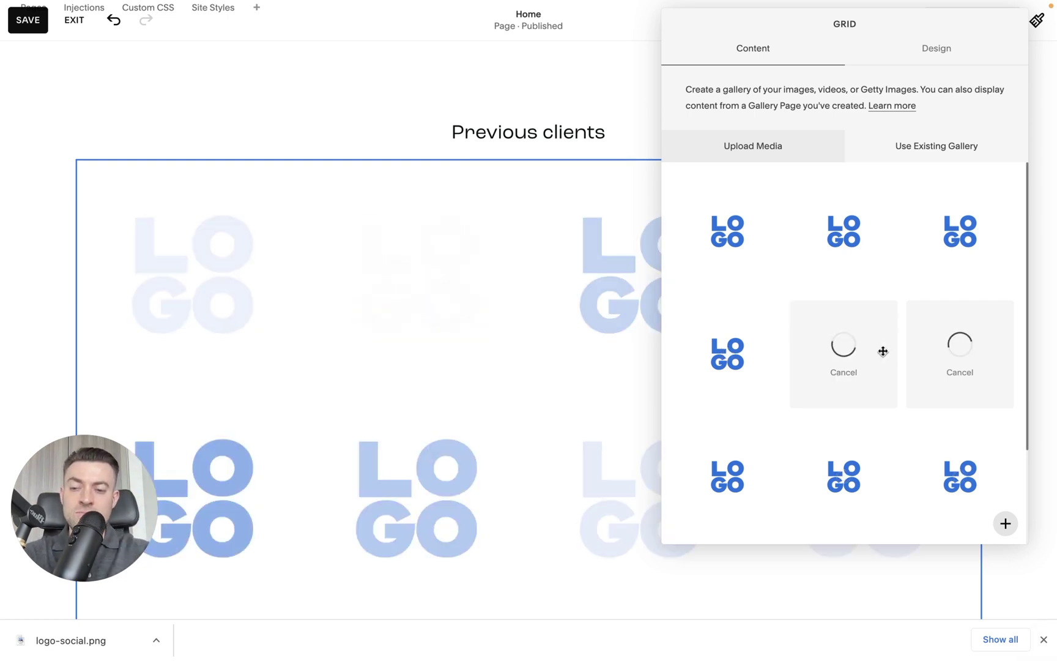
left_click(1043, 639)
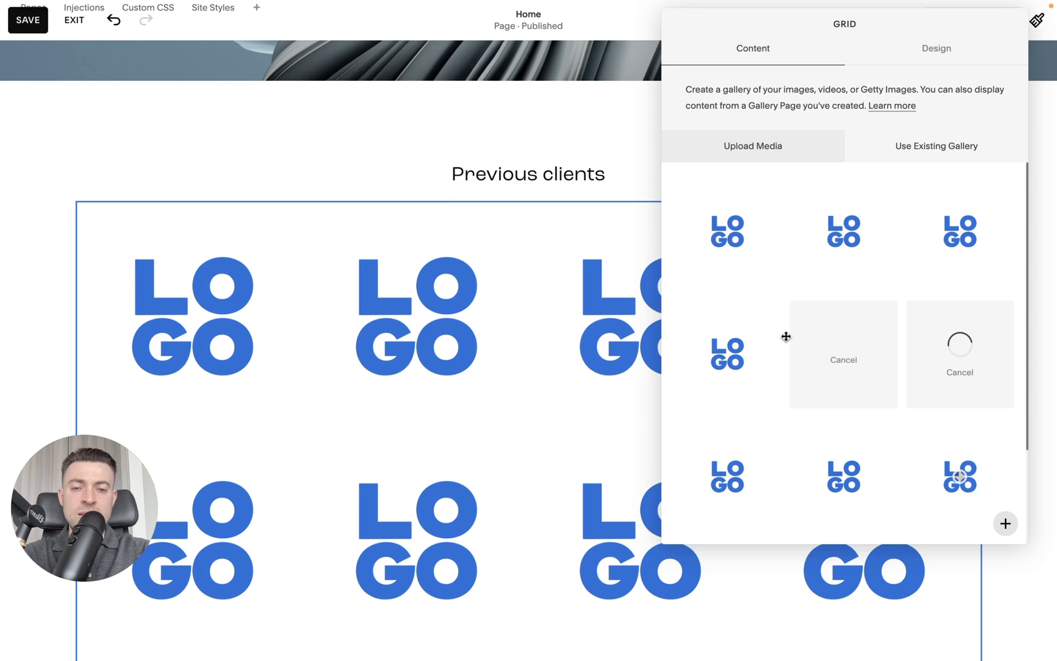
scroll(652, 307, "down", 2)
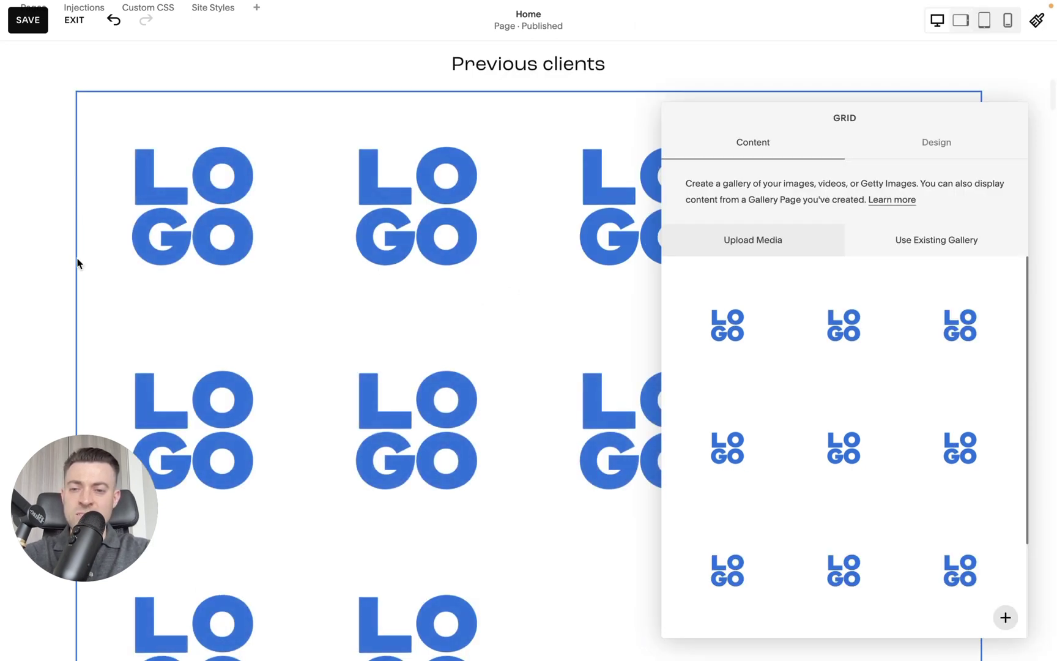
left_click(40, 394)
scroll(452, 430, "down", 3)
scroll(238, 413, "down", 2)
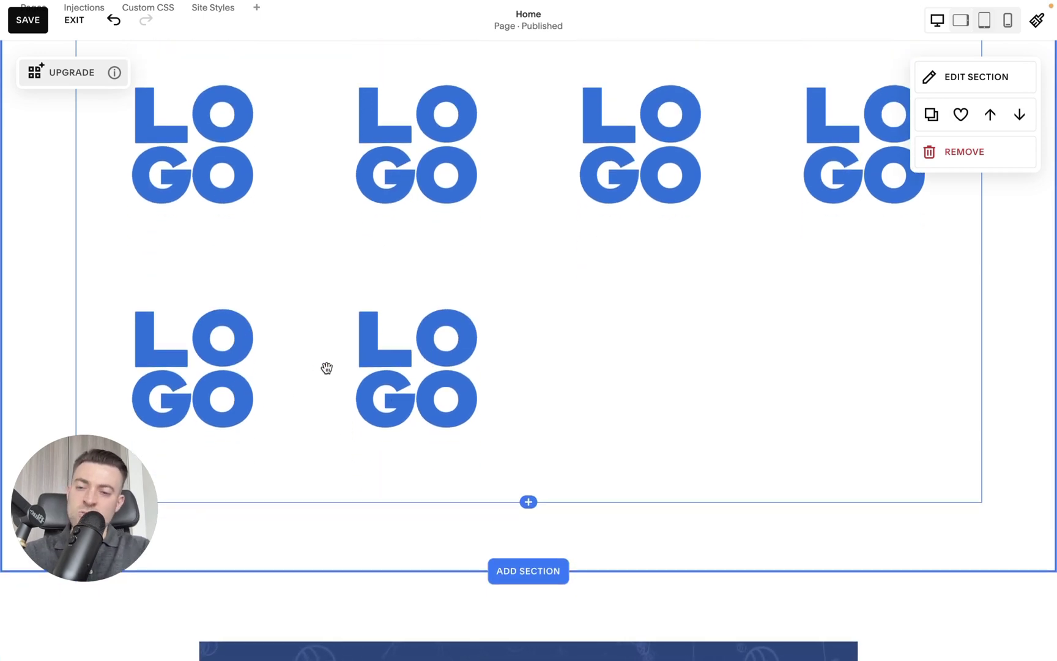
scroll(327, 368, "up", 8)
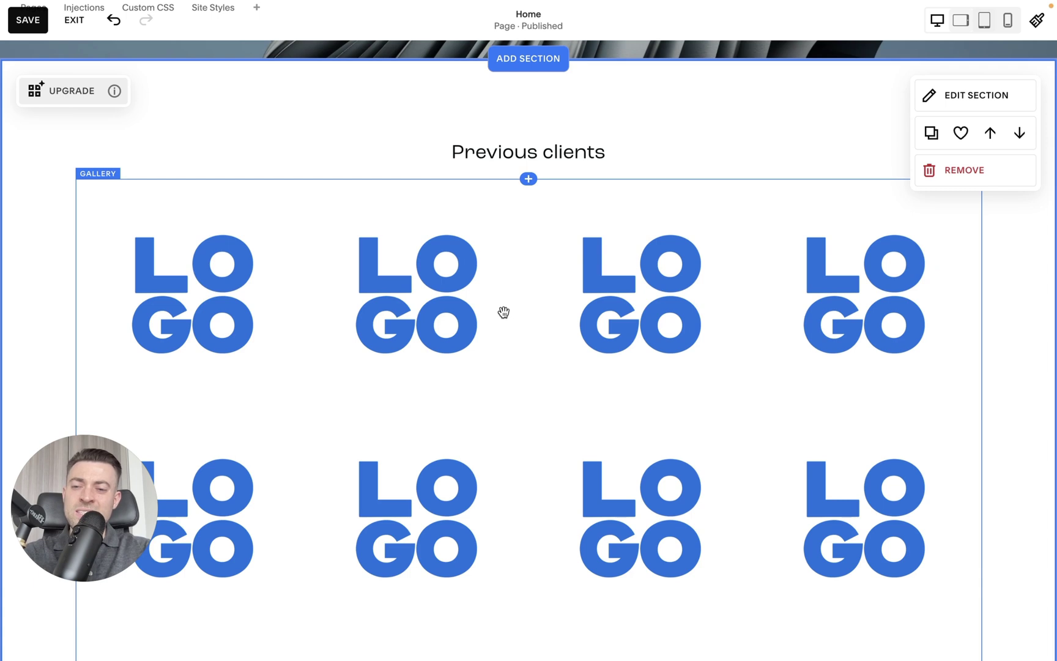
- Narrow the section width to small and give the logo gallery padding 50 with five per row
left_click(987, 105)
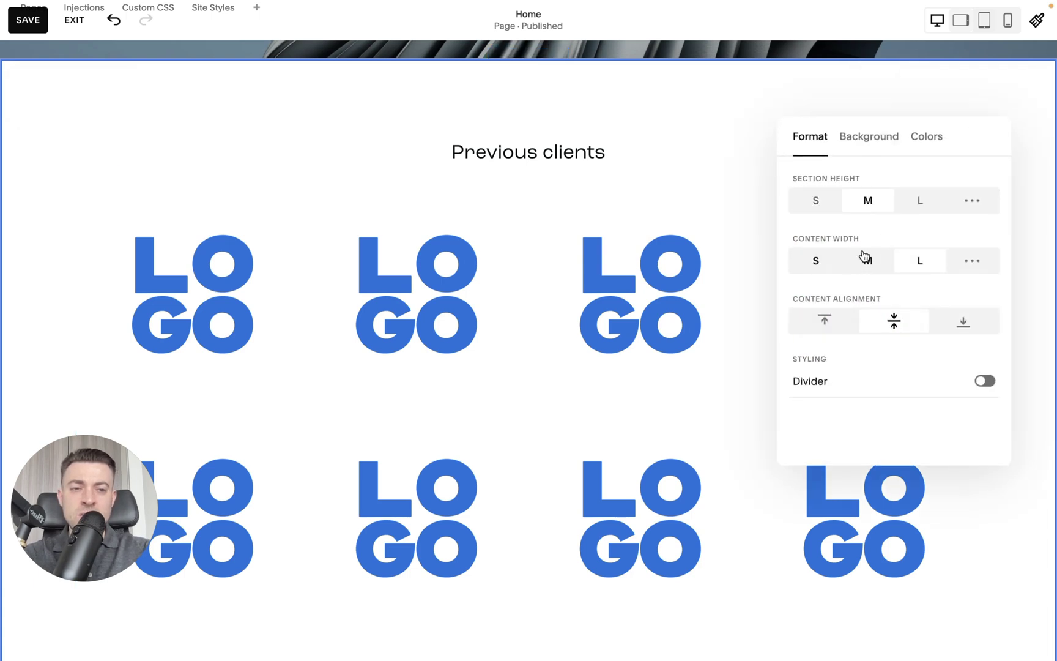
left_click(797, 263)
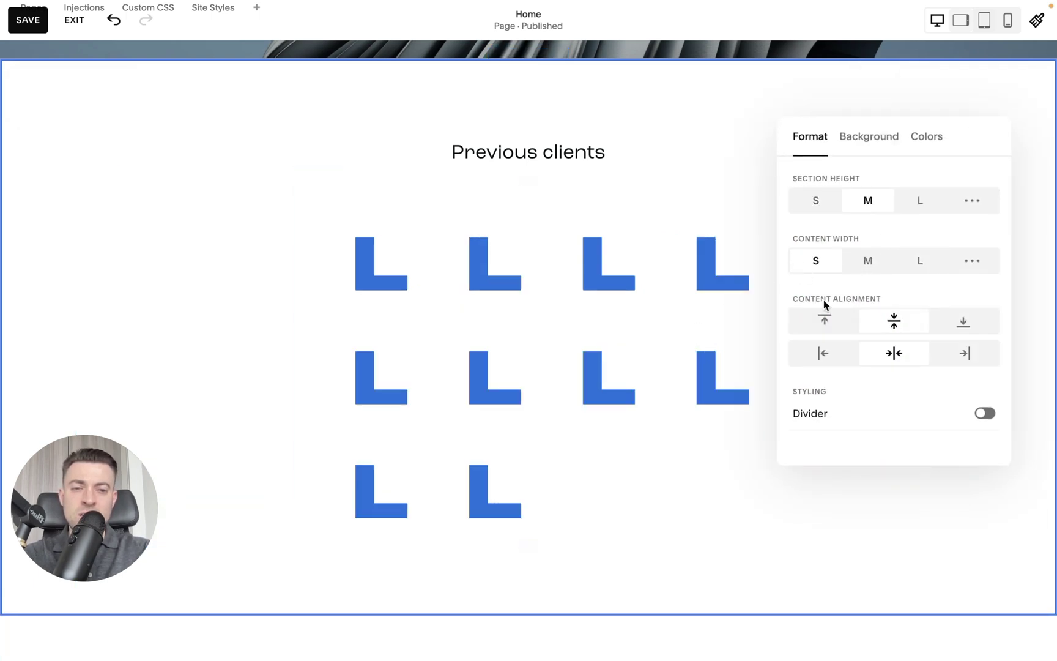
left_click(640, 295)
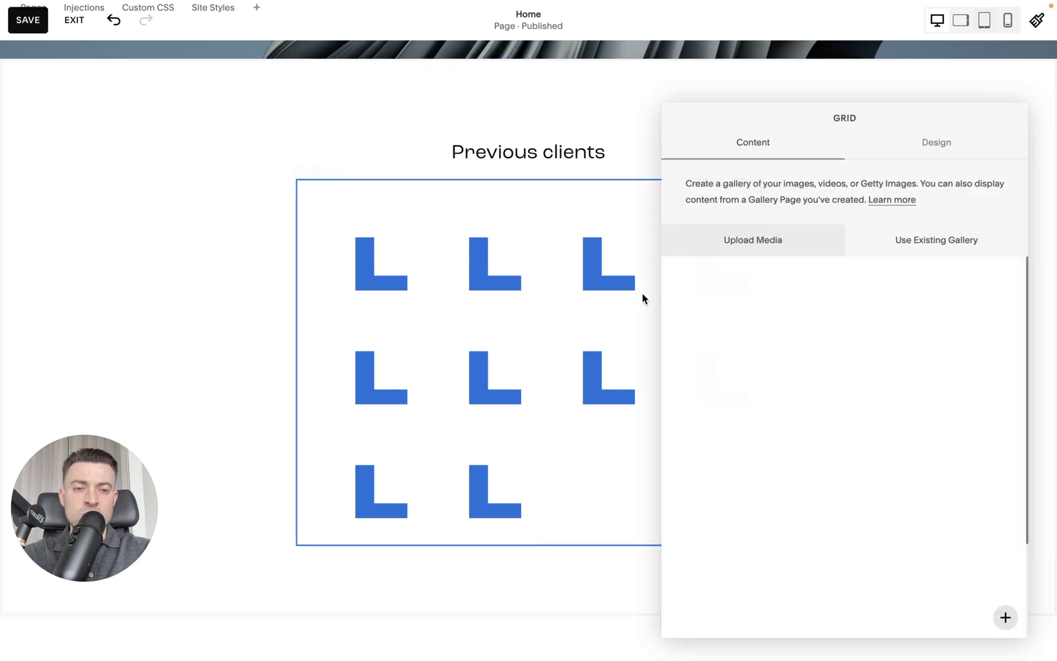
left_click(939, 141)
left_click_drag(839, 488, 1004, 488)
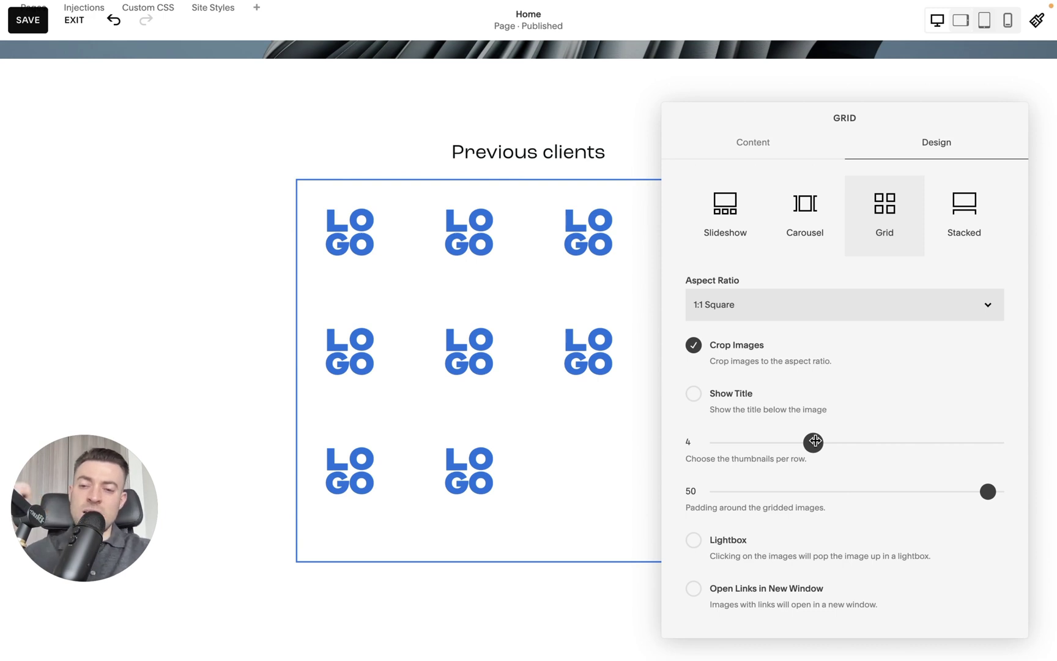
left_click_drag(815, 441, 838, 439)
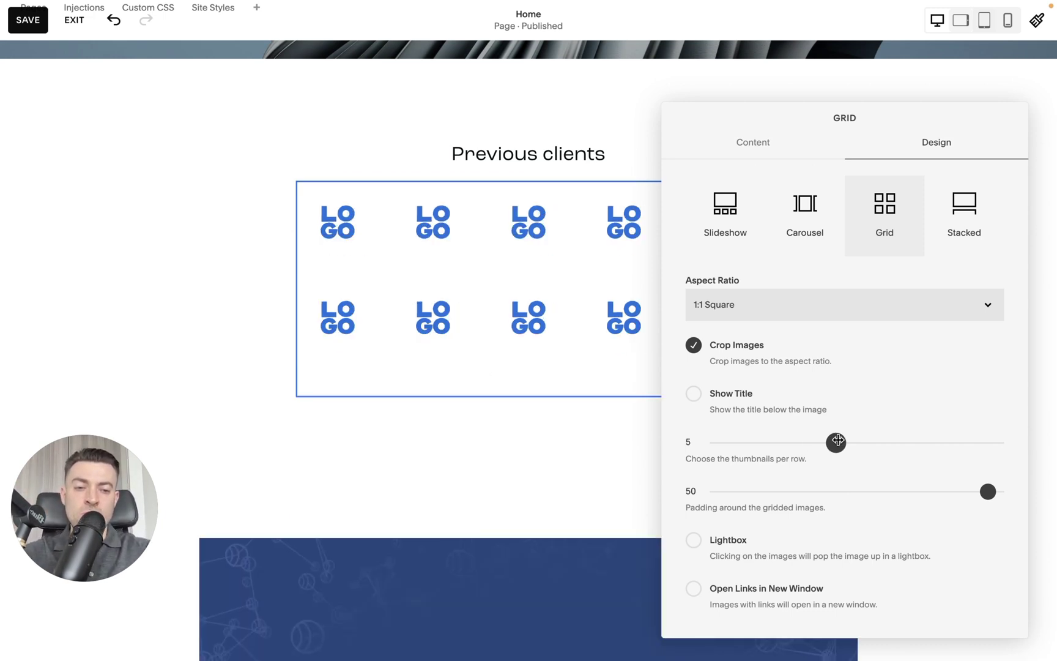
left_click(449, 474)
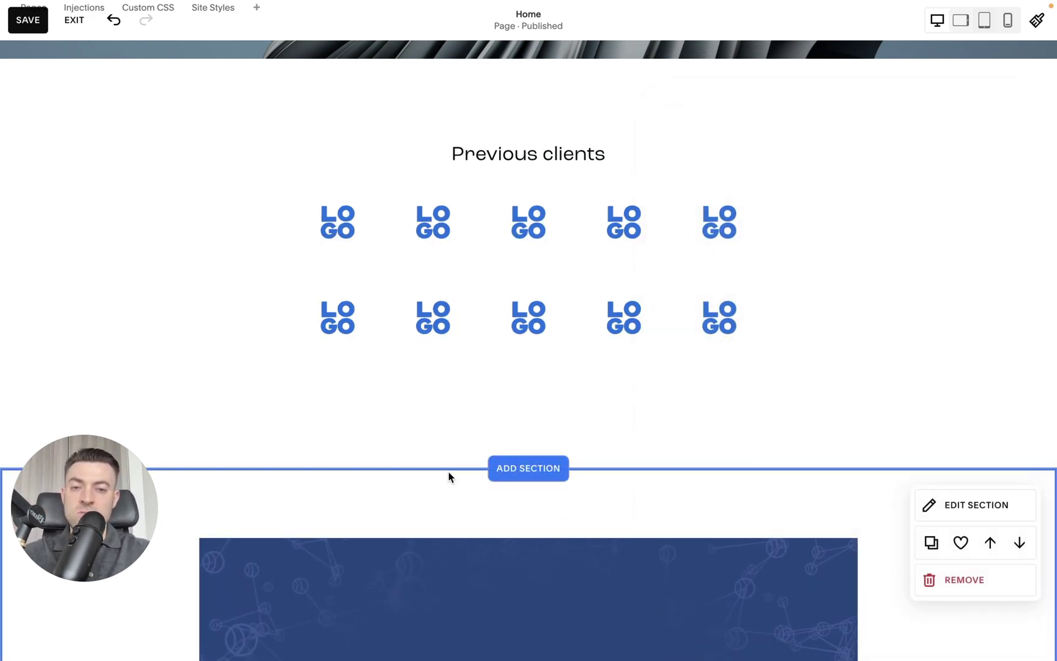
- Reduce the gallery to four logos per row, save the page, and open Custom CSS
double_click(584, 287)
left_click(941, 152)
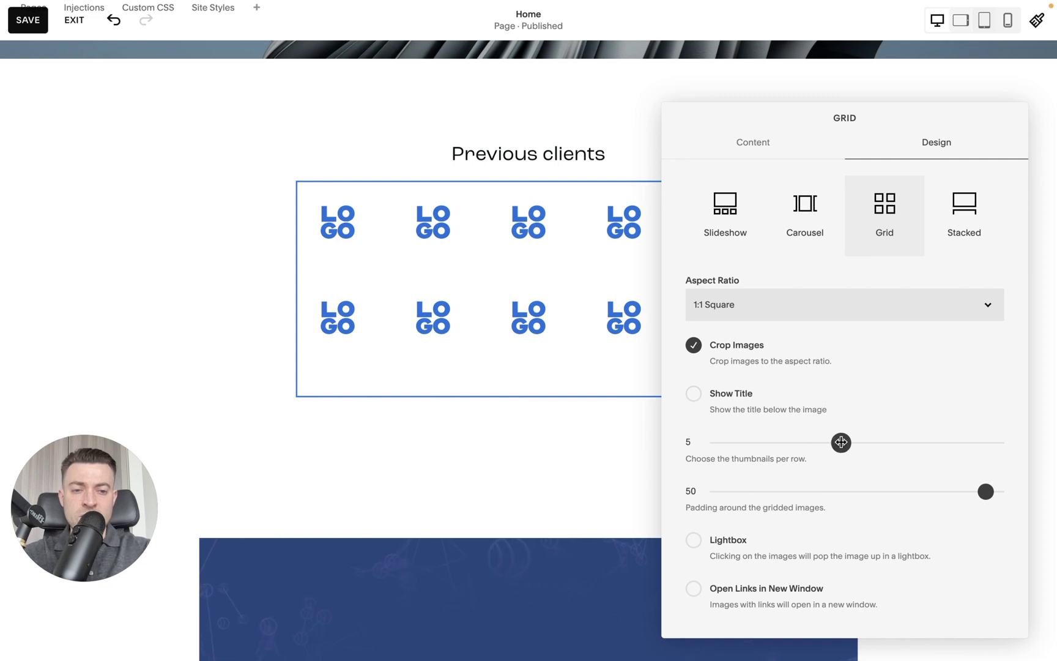
left_click_drag(827, 445, 823, 445)
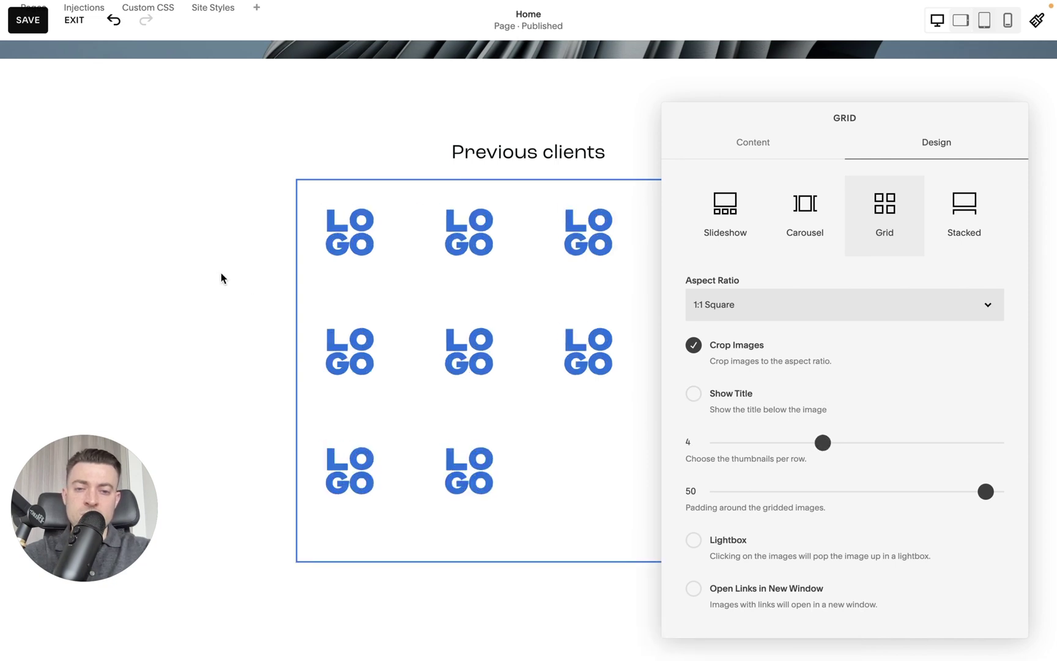
left_click(174, 229)
left_click(35, 27)
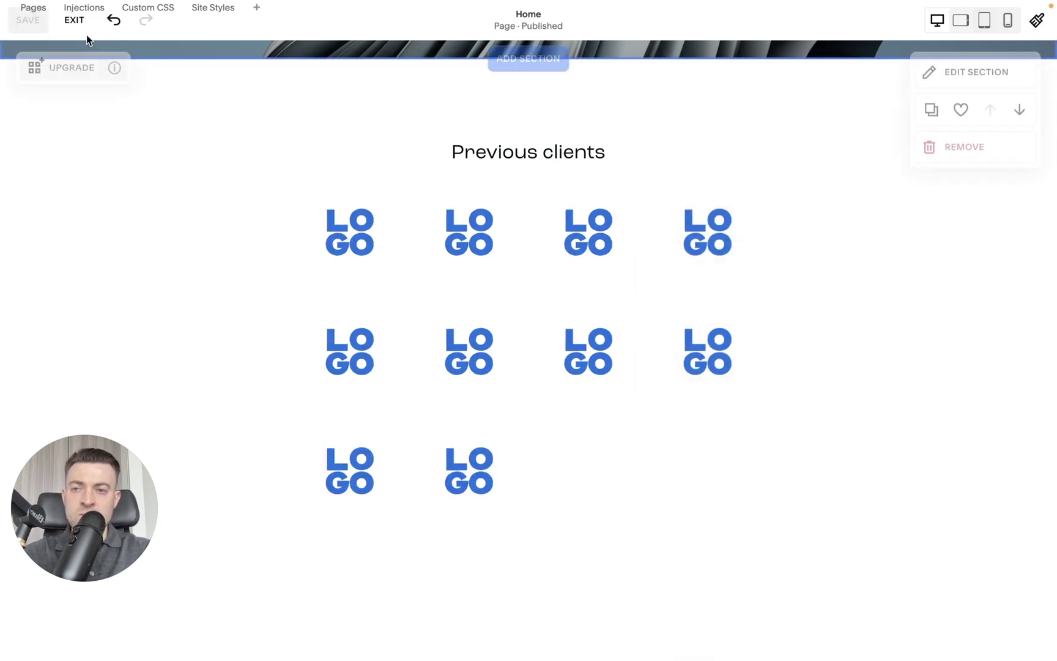
left_click(74, 20)
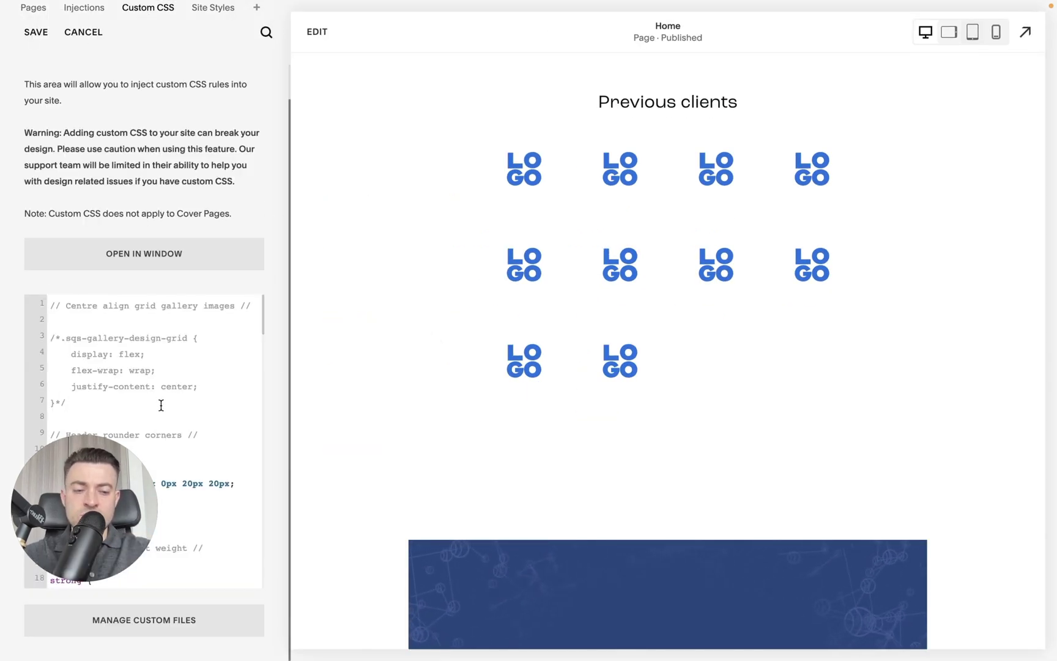
- Uncomment the .sqs-gallery-design-grid flex rule and set its justify-content to left
left_click(55, 337)
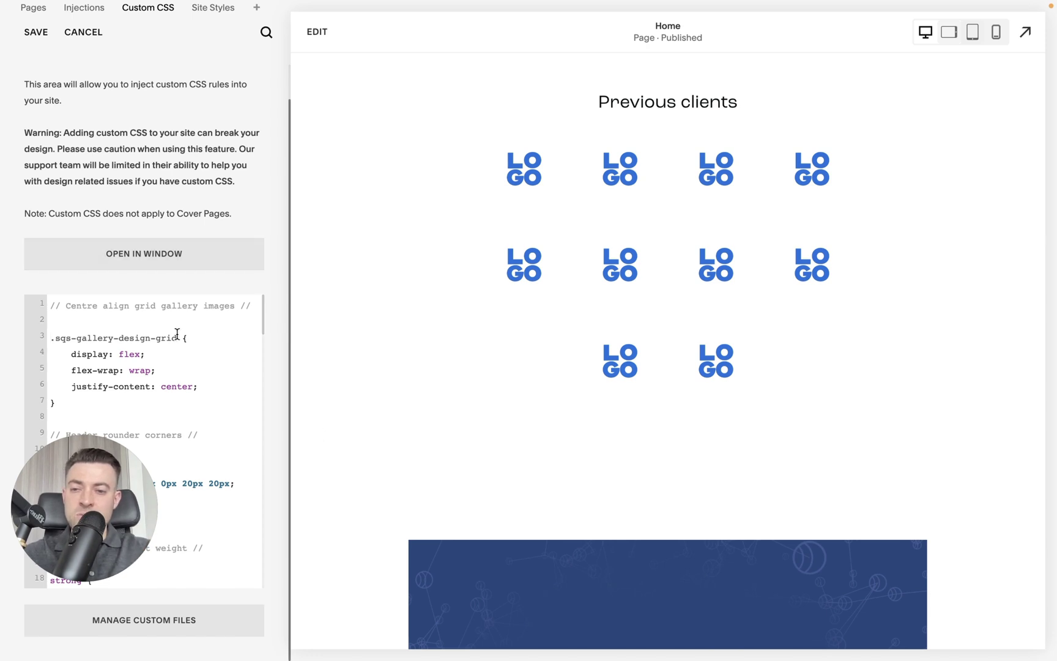
left_click_drag(176, 335, 46, 341)
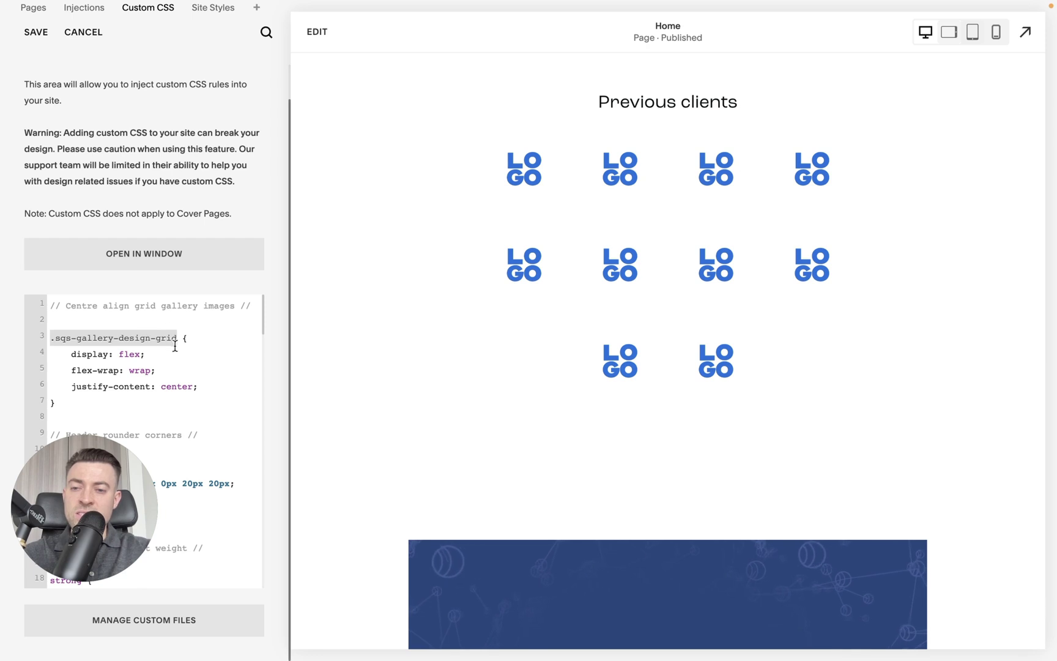
left_click_drag(145, 355, 74, 356)
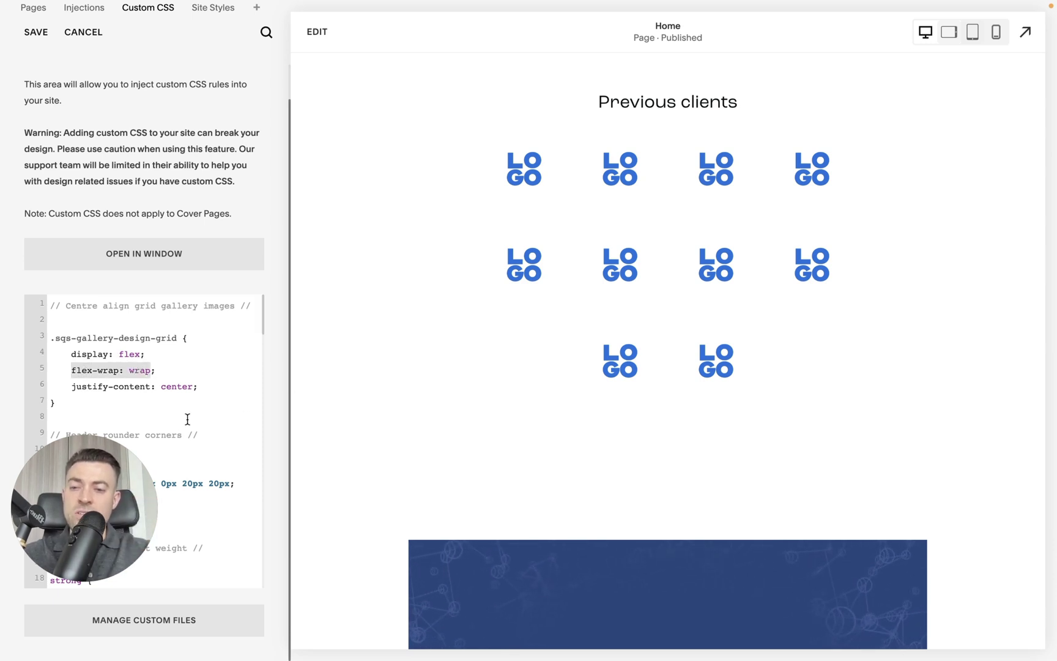
double_click(171, 382)
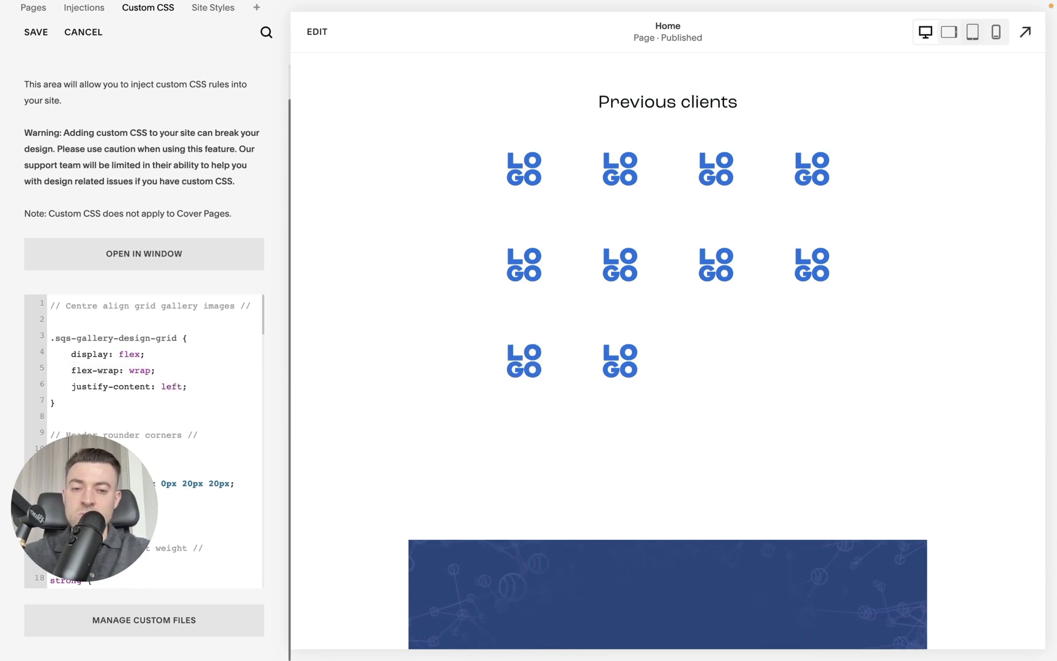
- Preview justify-content: right, then change it back to center
key("BackSpace")
key("BackSpace")
type("right")
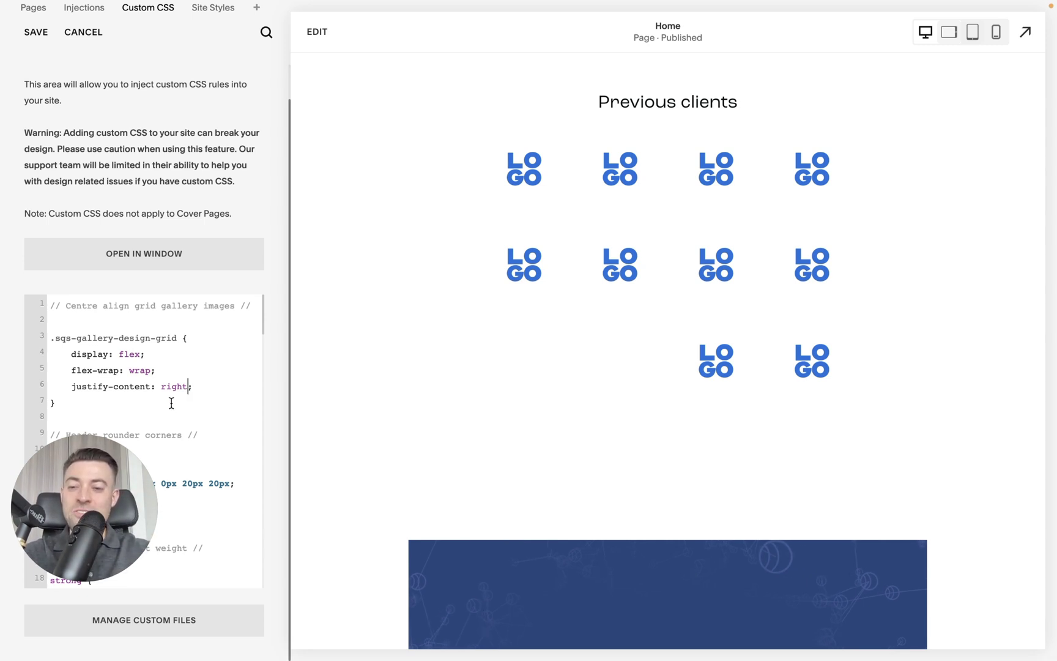
type("cente")
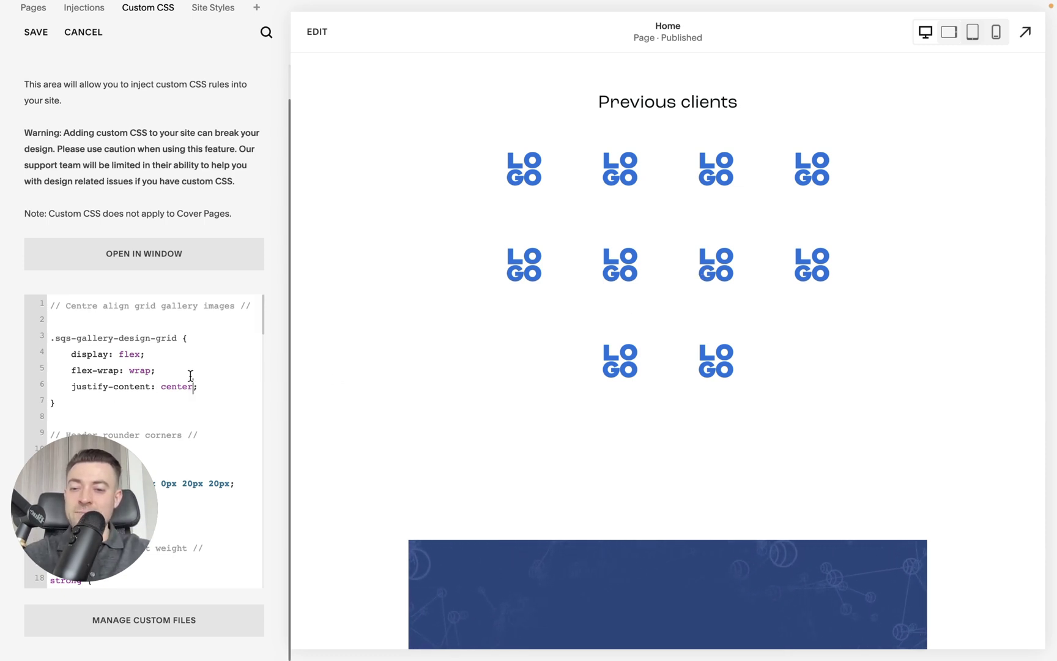
left_click_drag(52, 401, 41, 346)
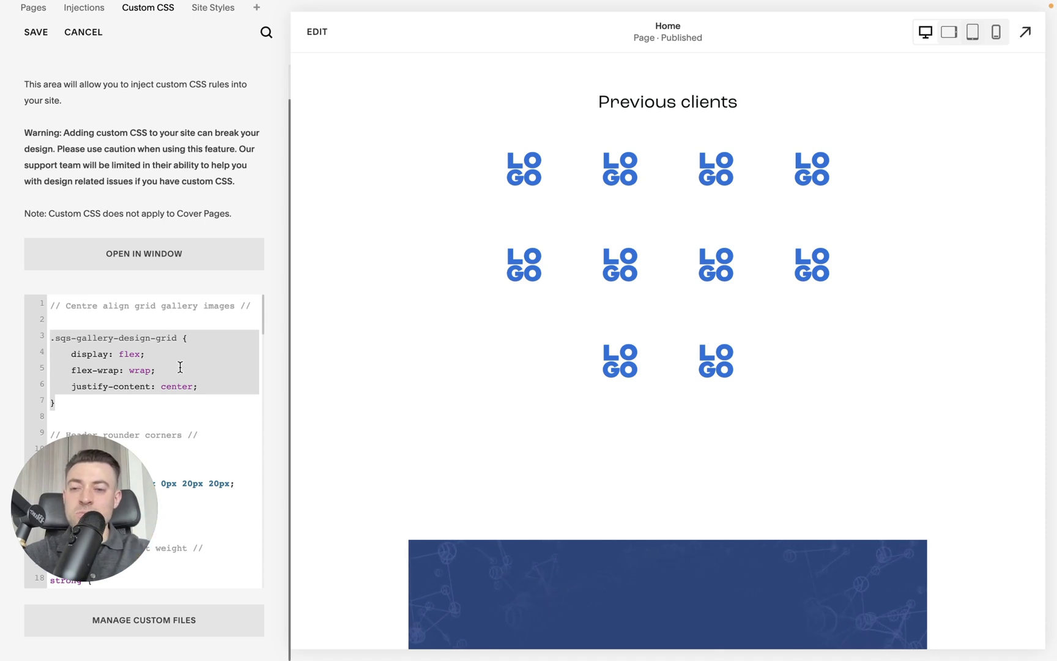
left_click(150, 400)
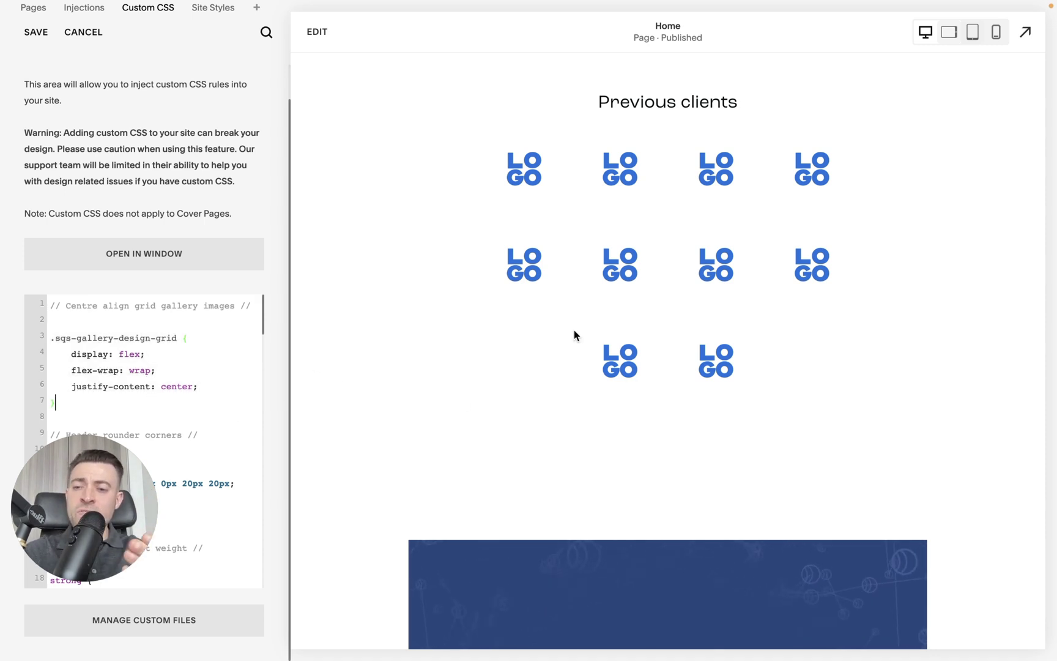